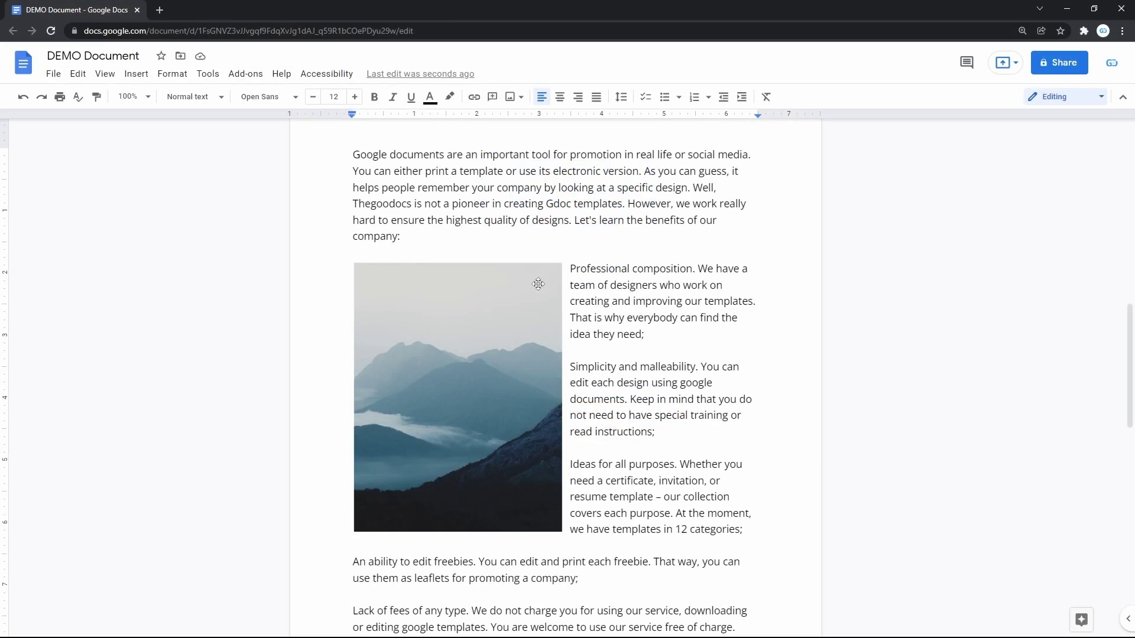
Select the mountain photo in DEMO Document and bring up its right-click context menu.
left_click(505, 336)
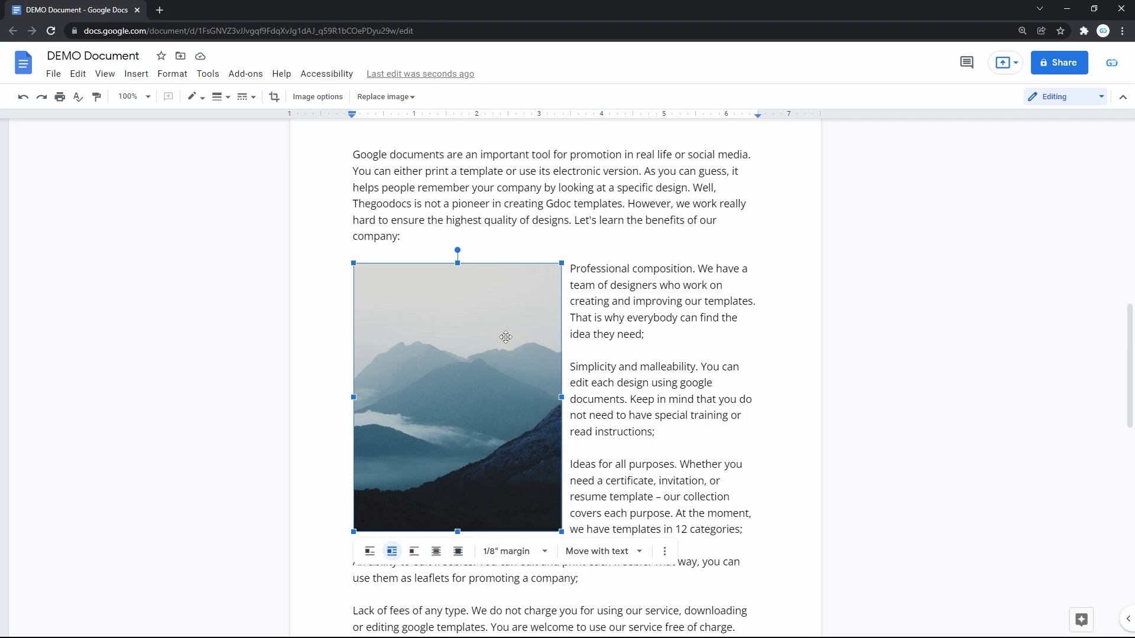
right_click(505, 337)
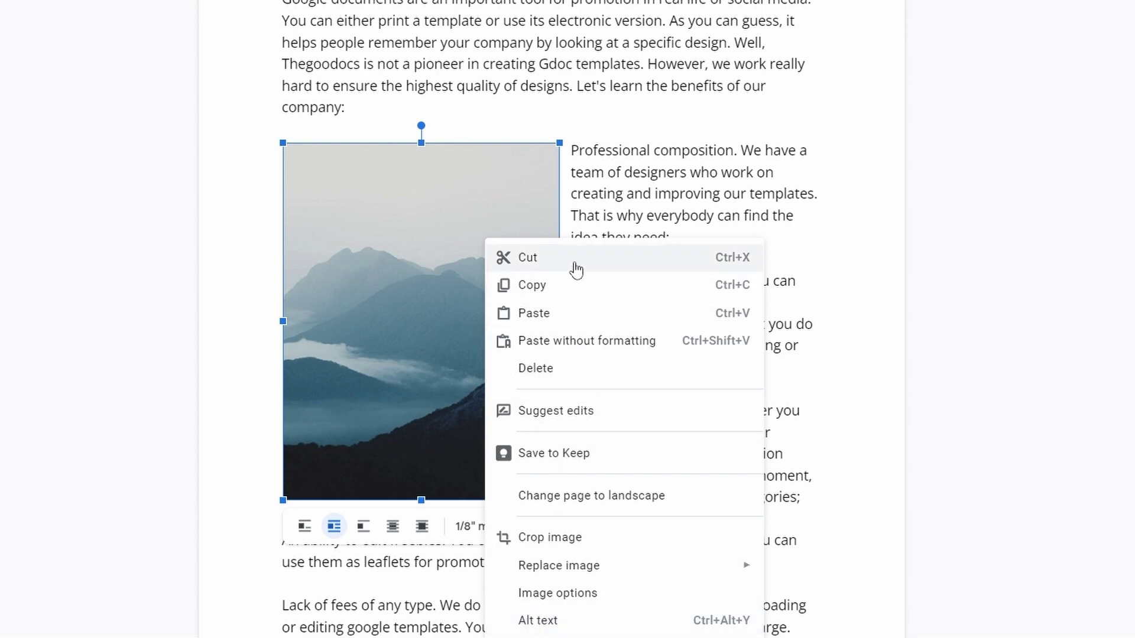
left_click(591, 193)
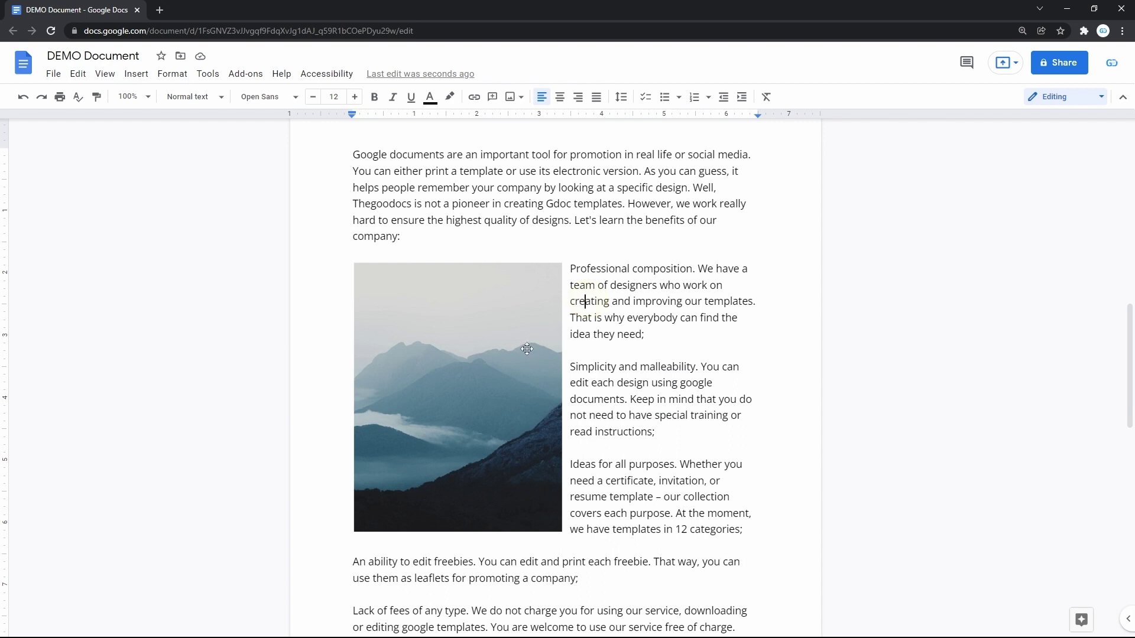
left_click(527, 348)
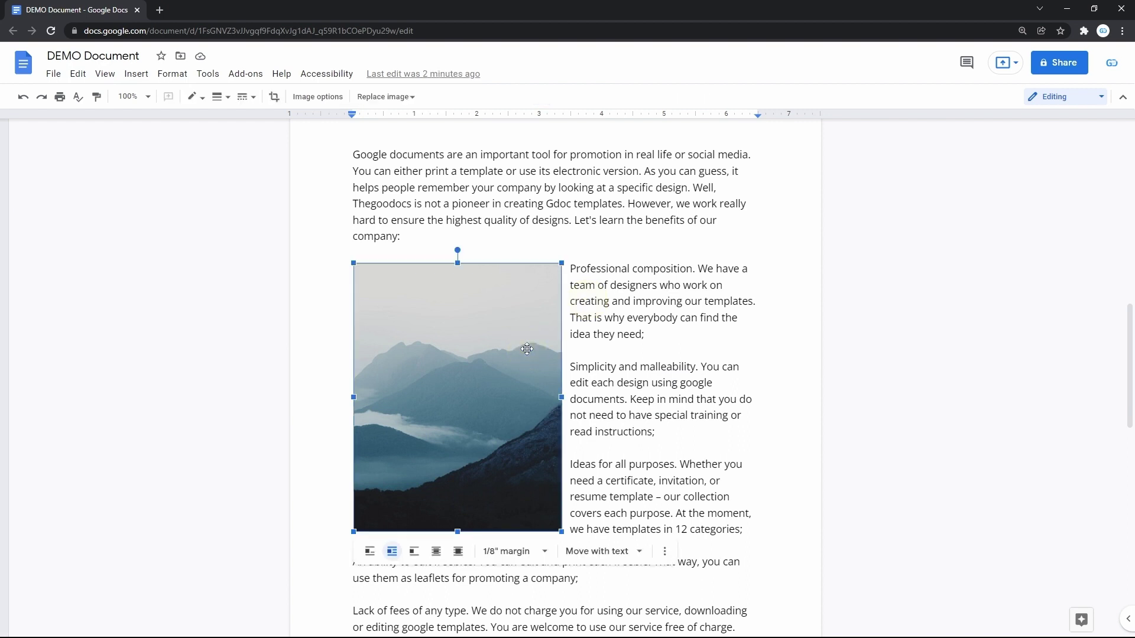
right_click(527, 348)
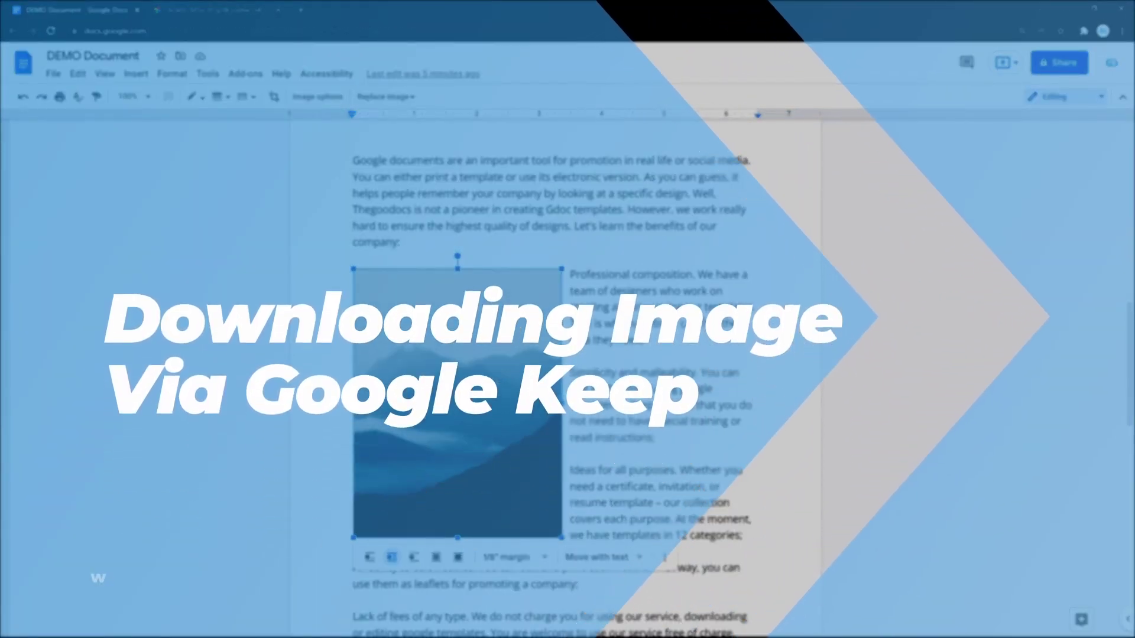
right_click(493, 378)
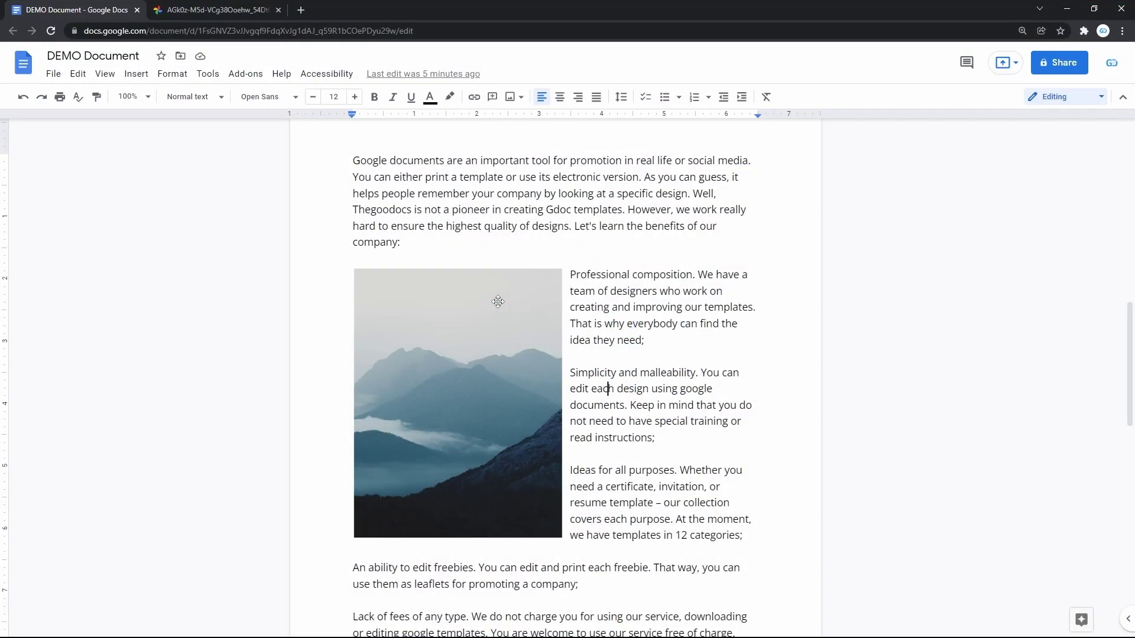
left_click(608, 388)
left_click(1125, 618)
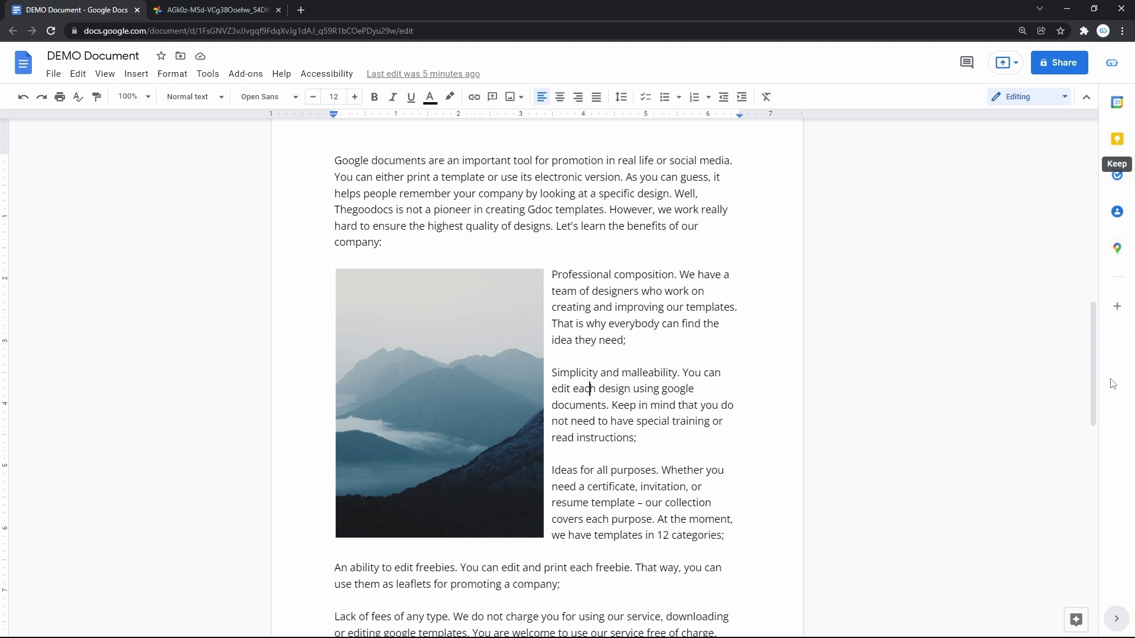
left_click(1112, 615)
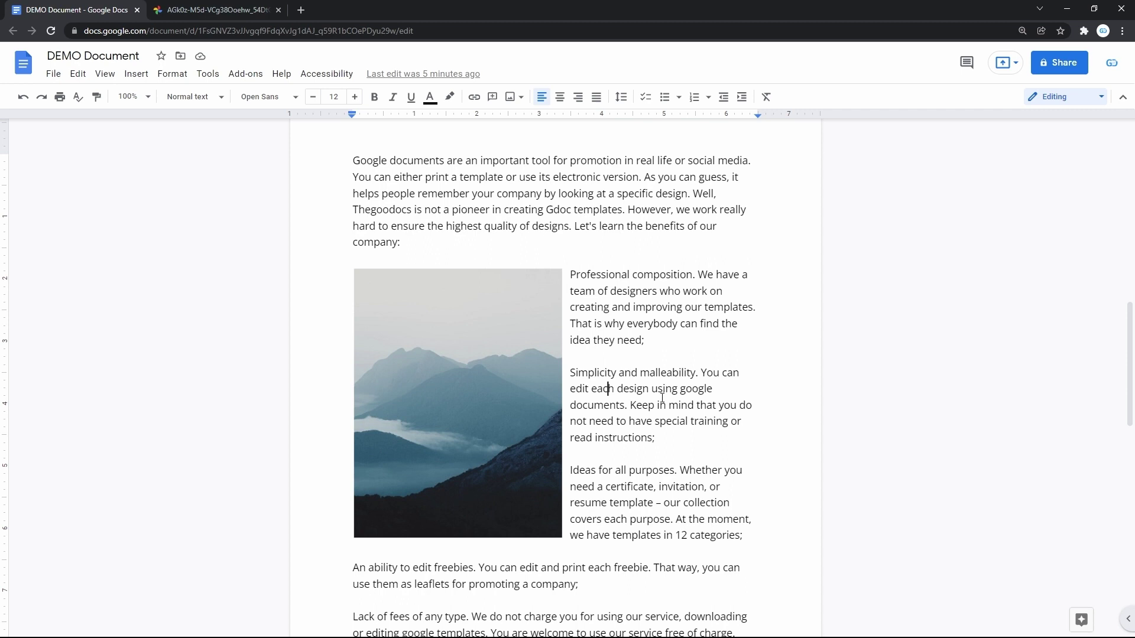
left_click(490, 384)
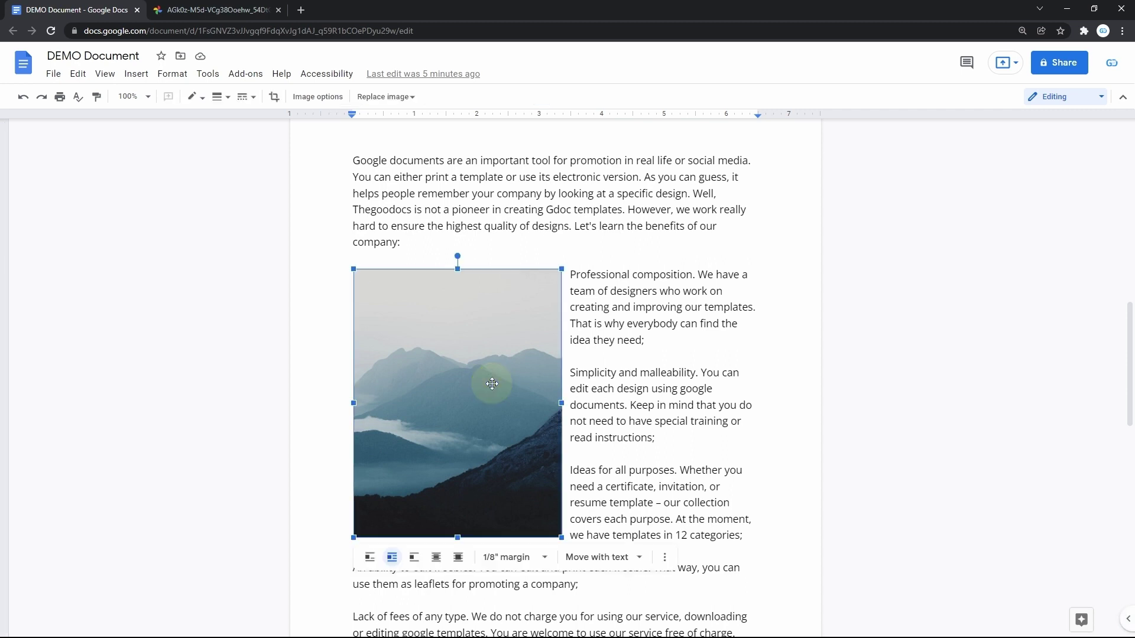
right_click(492, 384)
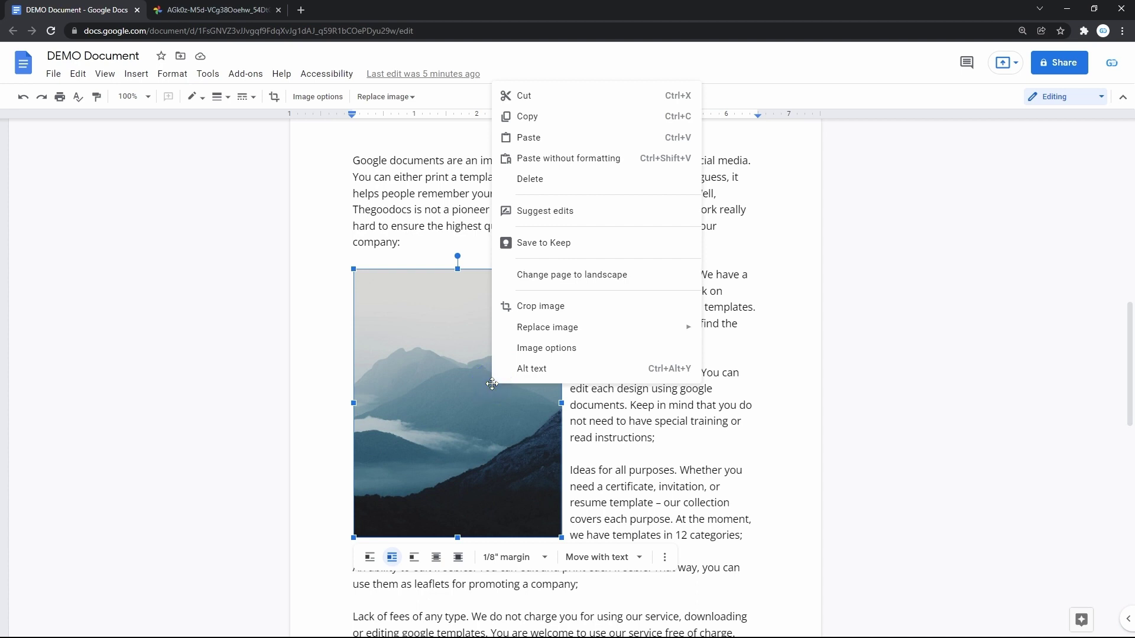
left_click(566, 255)
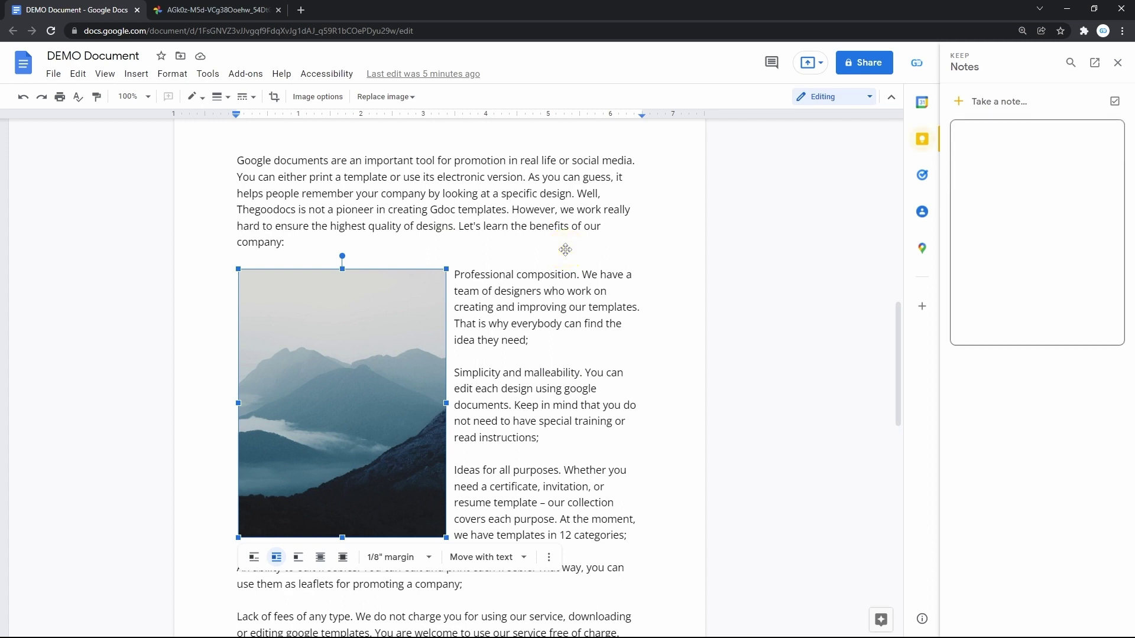
Save the Keep note's mountain image to the PC as unnamed (1).jpg, then copy it to the clipboard.
right_click(976, 161)
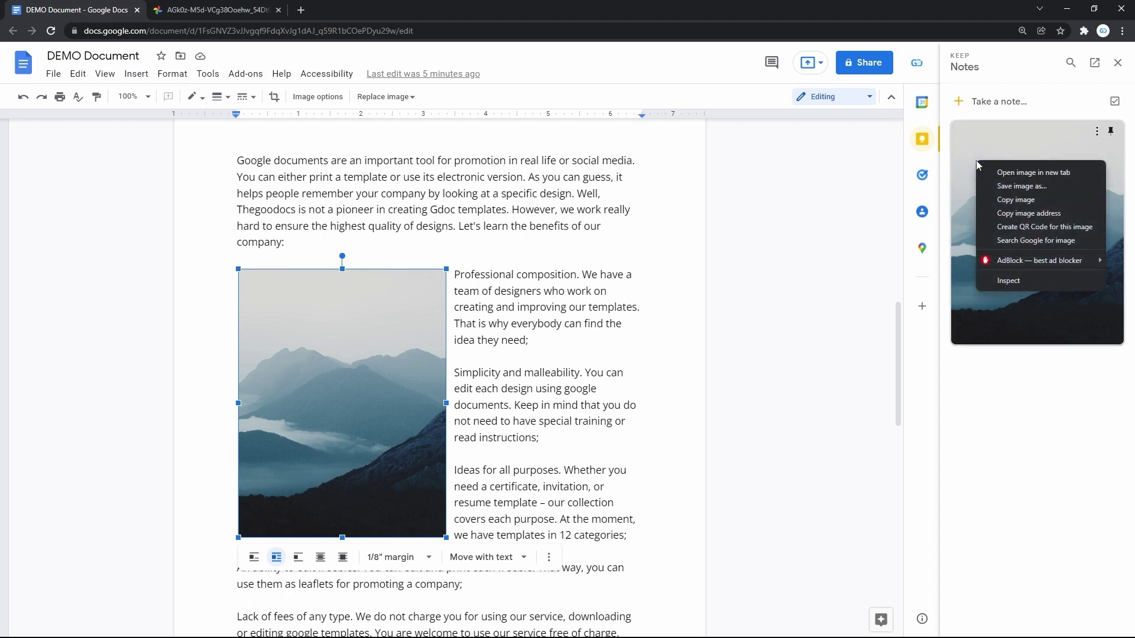
left_click(995, 171)
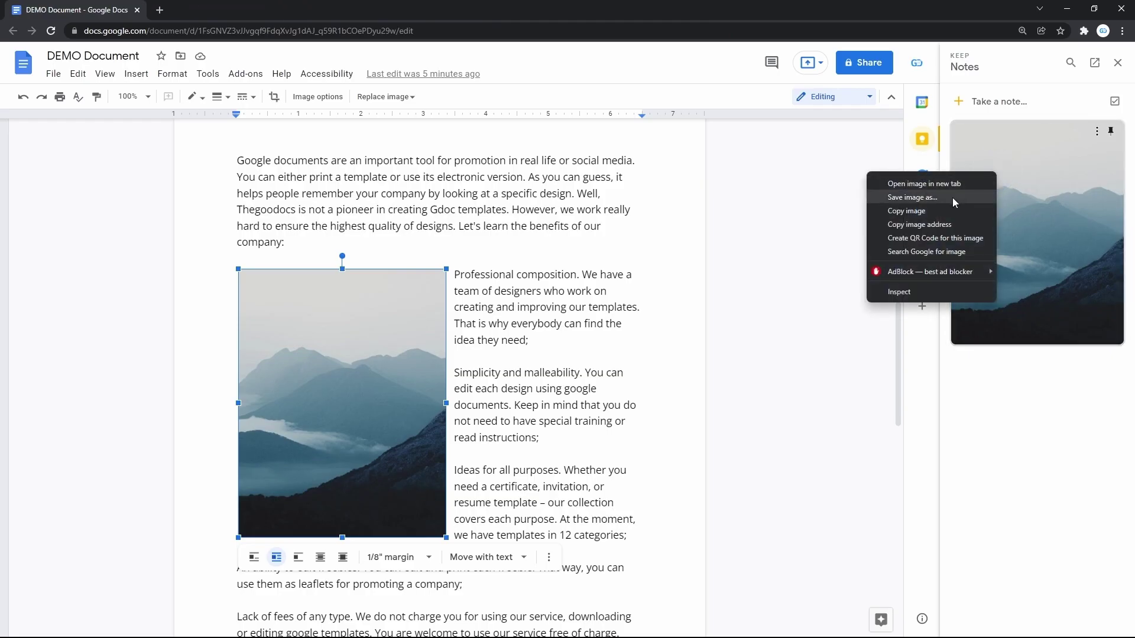
left_click(952, 197)
key("Return")
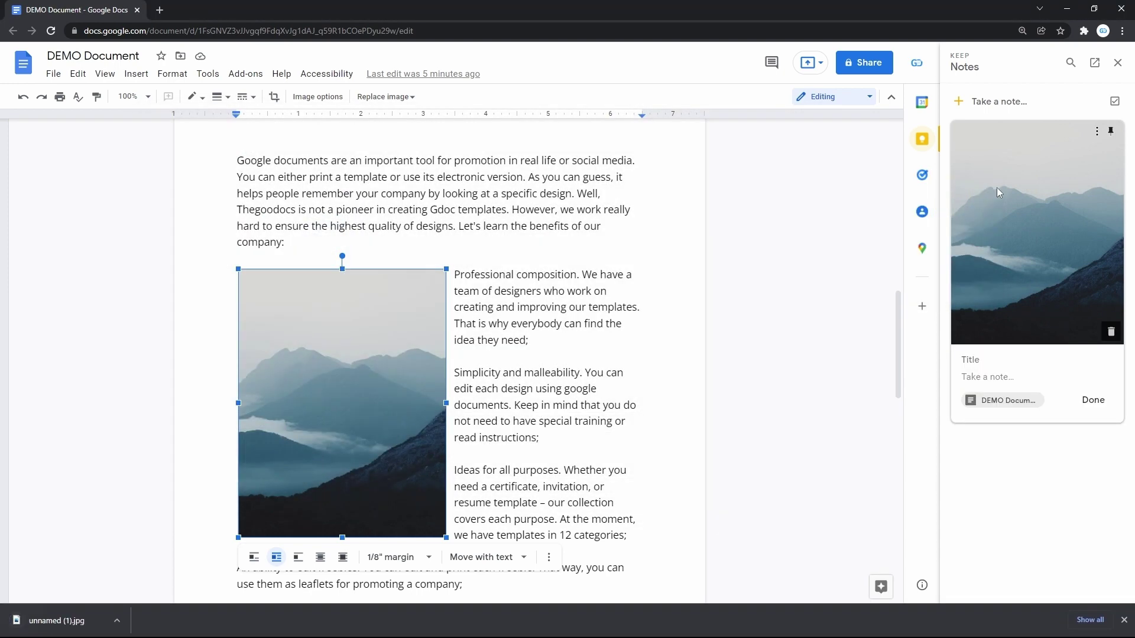
right_click(997, 187)
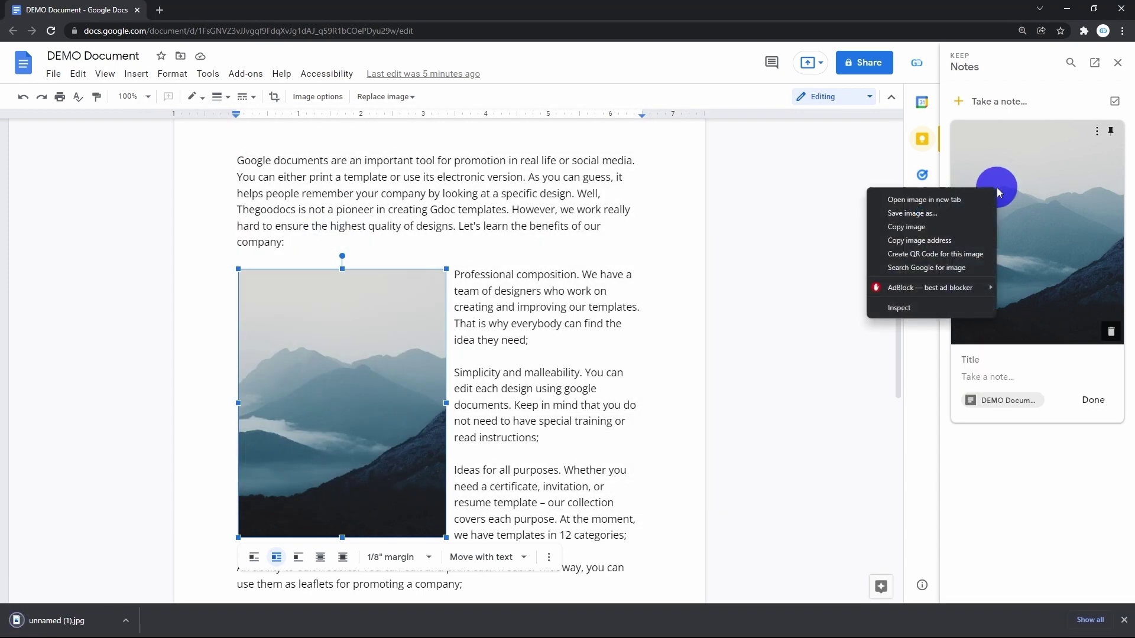
left_click(936, 228)
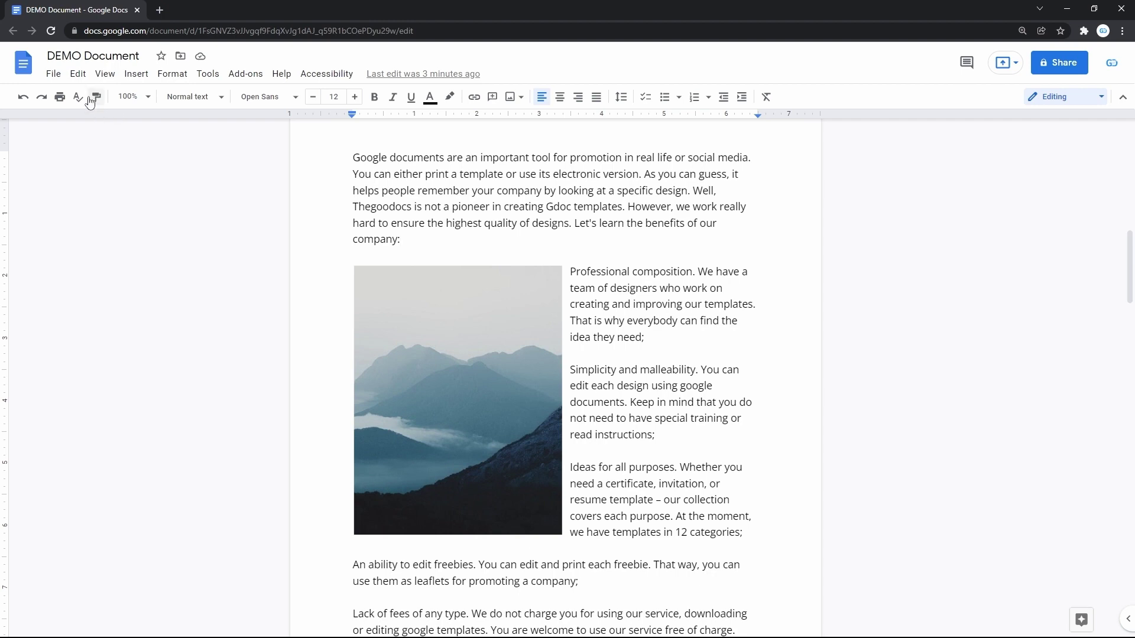
Download DEMO Document as Web Page (.html, zipped) and show DEMO Document.zip in its folder.
left_click(55, 74)
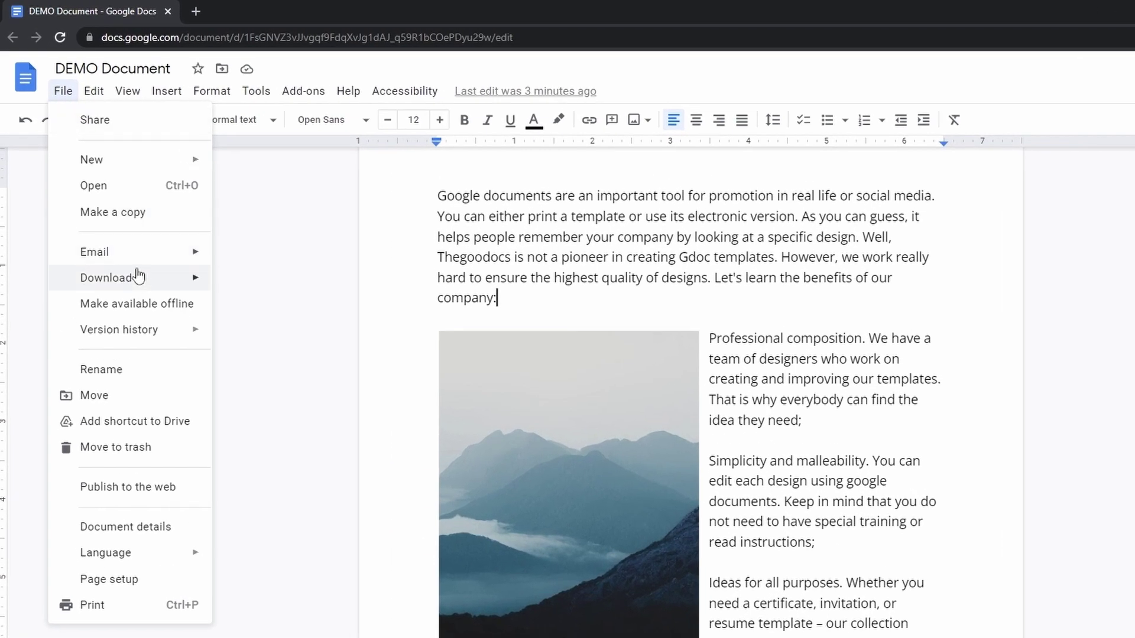
mouse_move(140, 284)
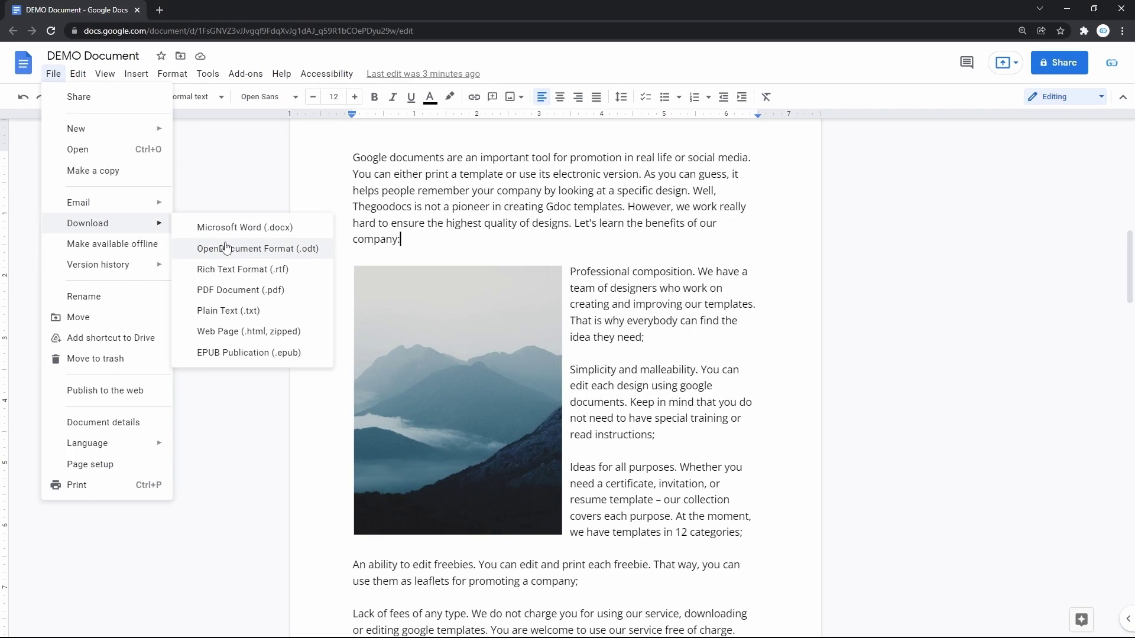
left_click(231, 331)
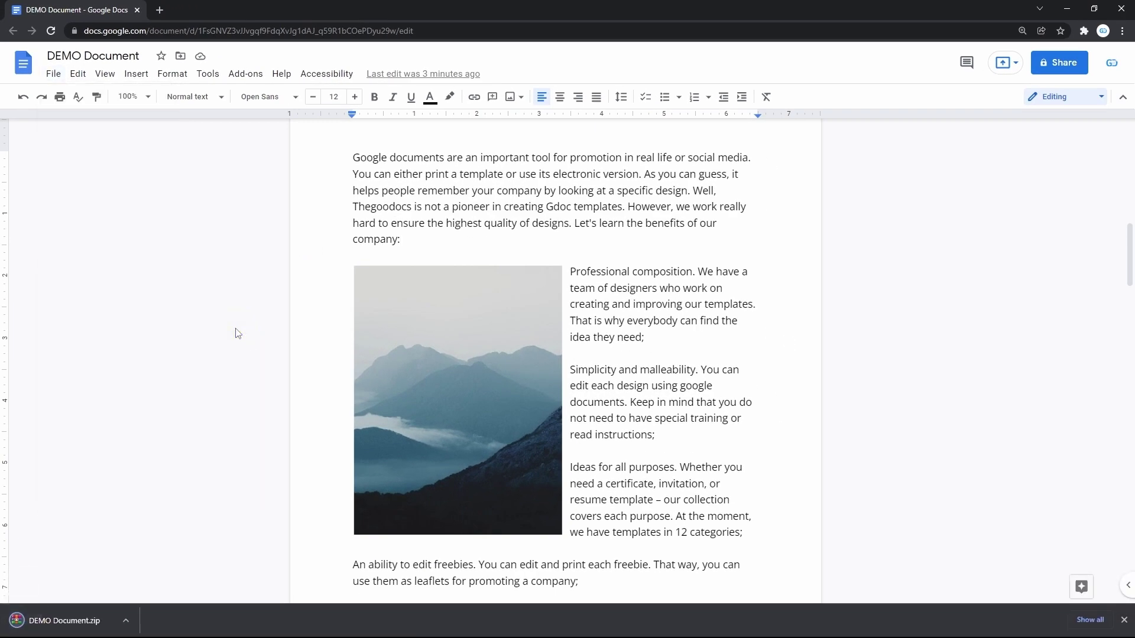
left_click(126, 619)
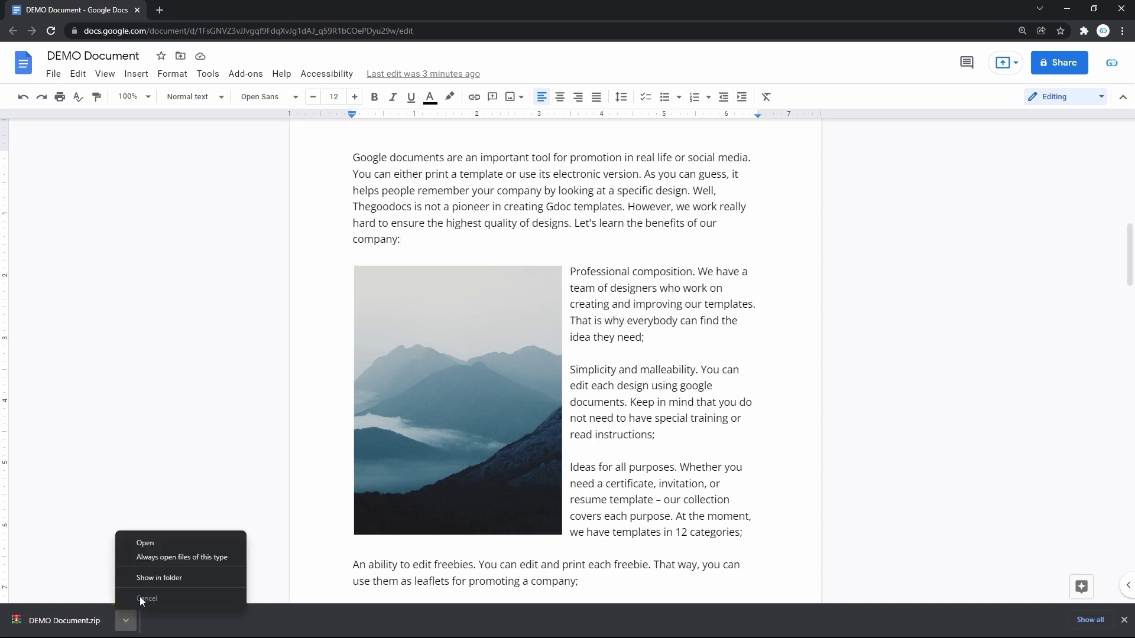
left_click(151, 579)
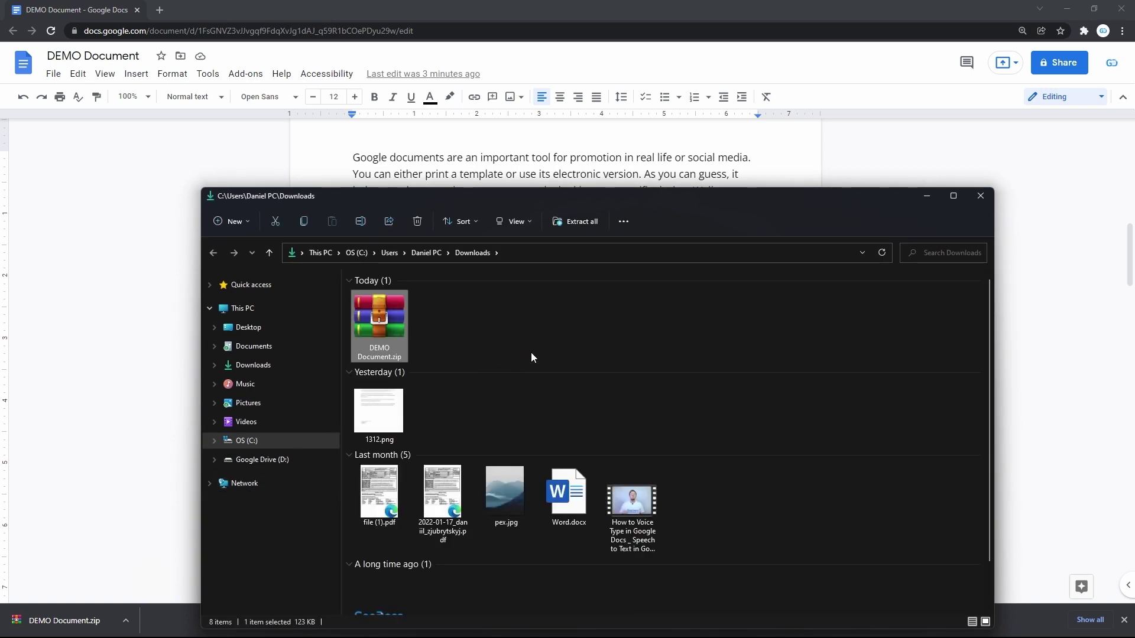
Extract DEMO Document.zip into Downloads and preview DEMODocument.html before closing it.
right_click(376, 317)
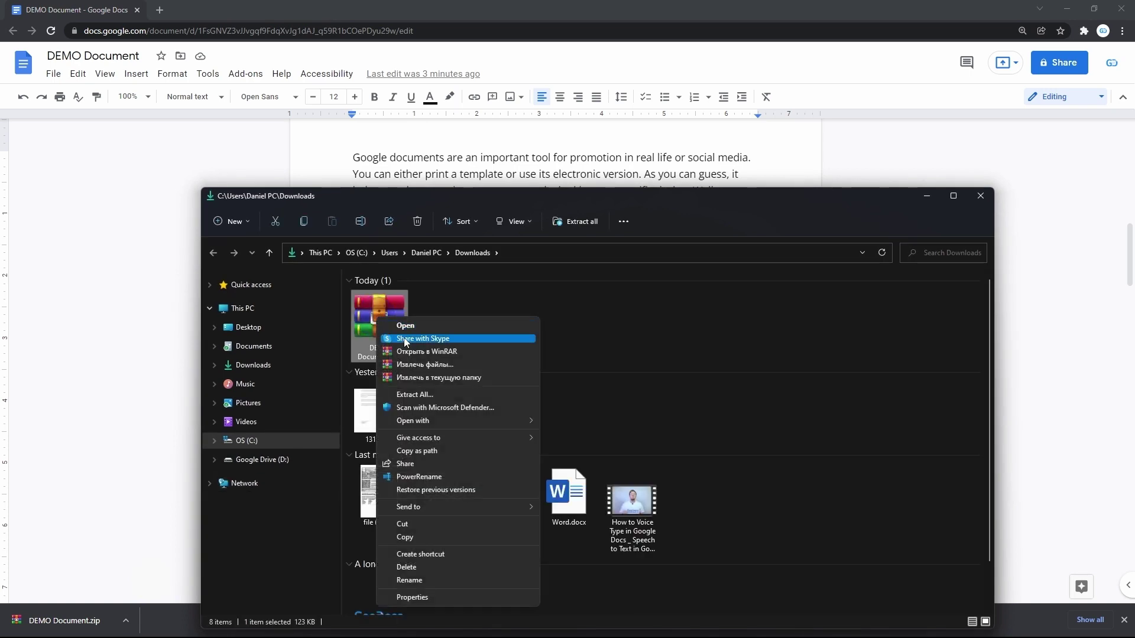
left_click(431, 377)
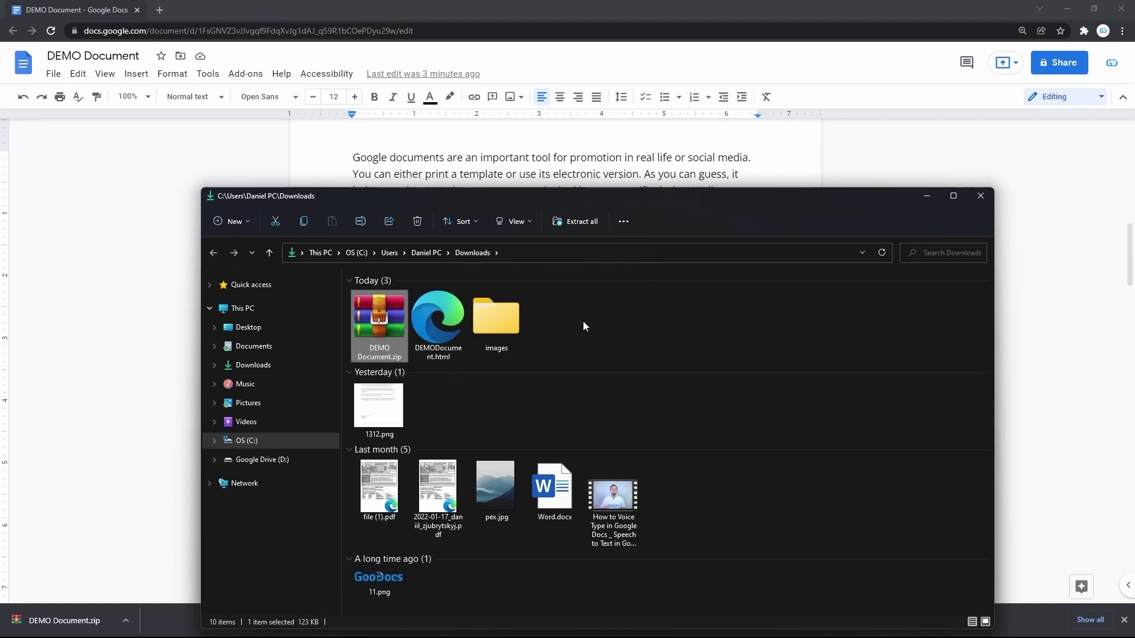
double_click(445, 327)
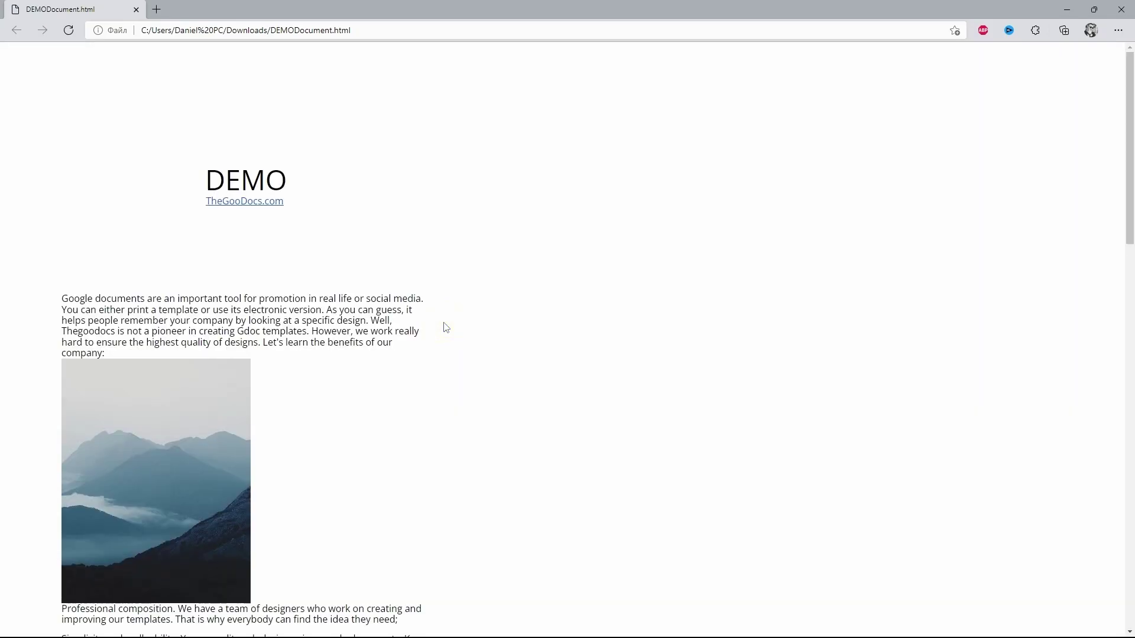
key("alt+F4")
Open the extracted images folder and check its three files: image1.png, image2.jpg, image3.png.
double_click(498, 324)
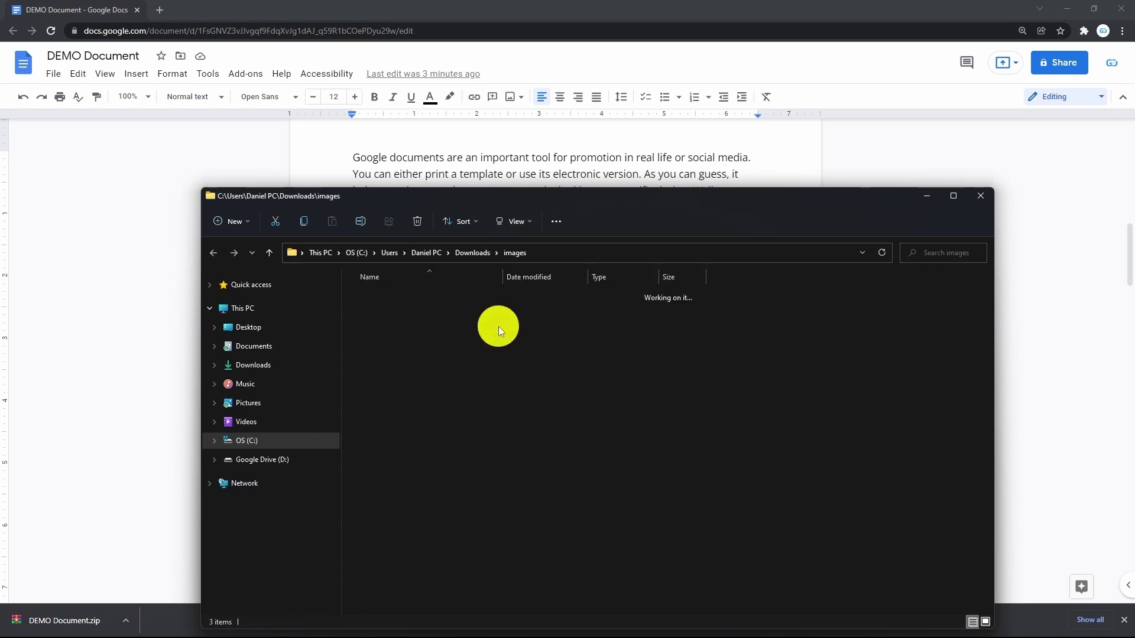
left_click(585, 402)
key("ctrl+a")
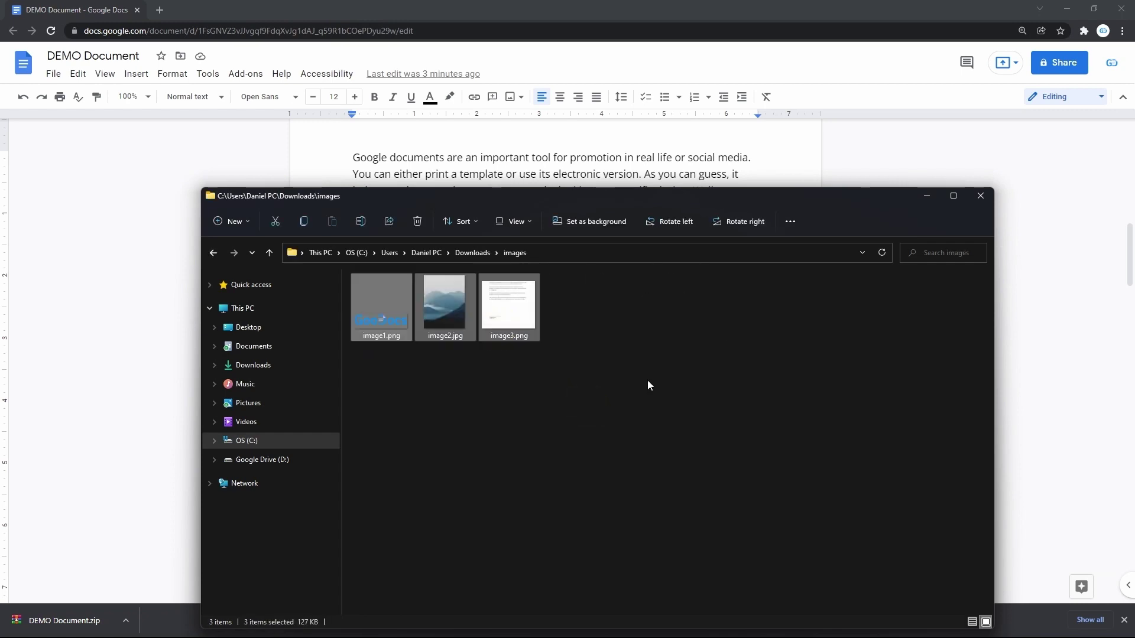
left_click(566, 417)
left_click_drag(592, 370, 382, 303)
left_click(513, 439)
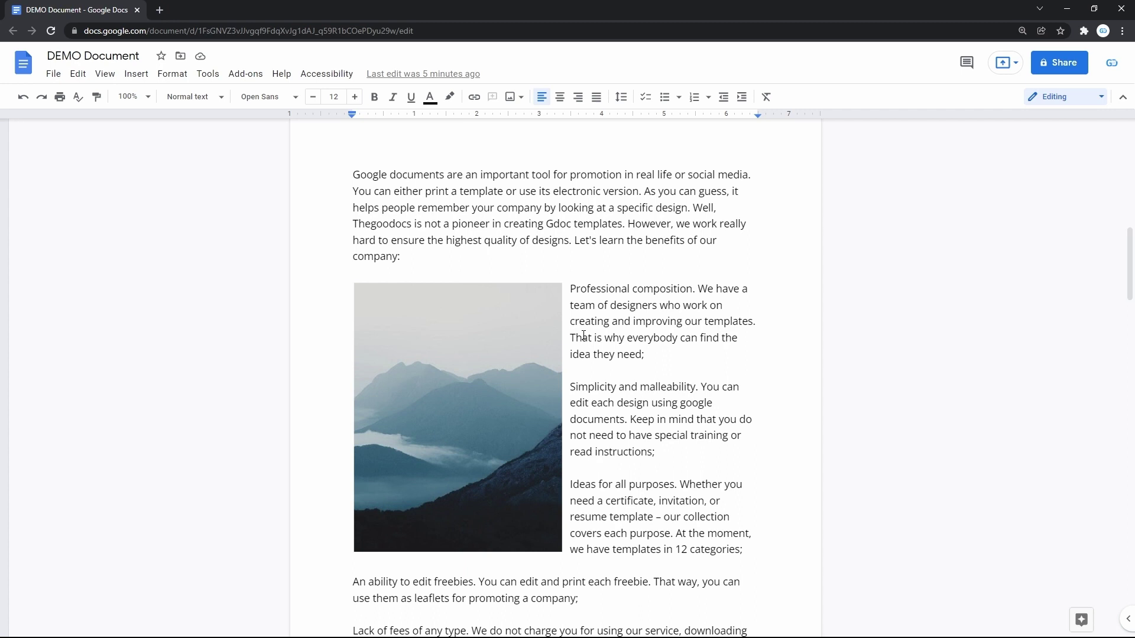
Publish DEMO Document to the web via File > Publish to the web.
left_click(52, 75)
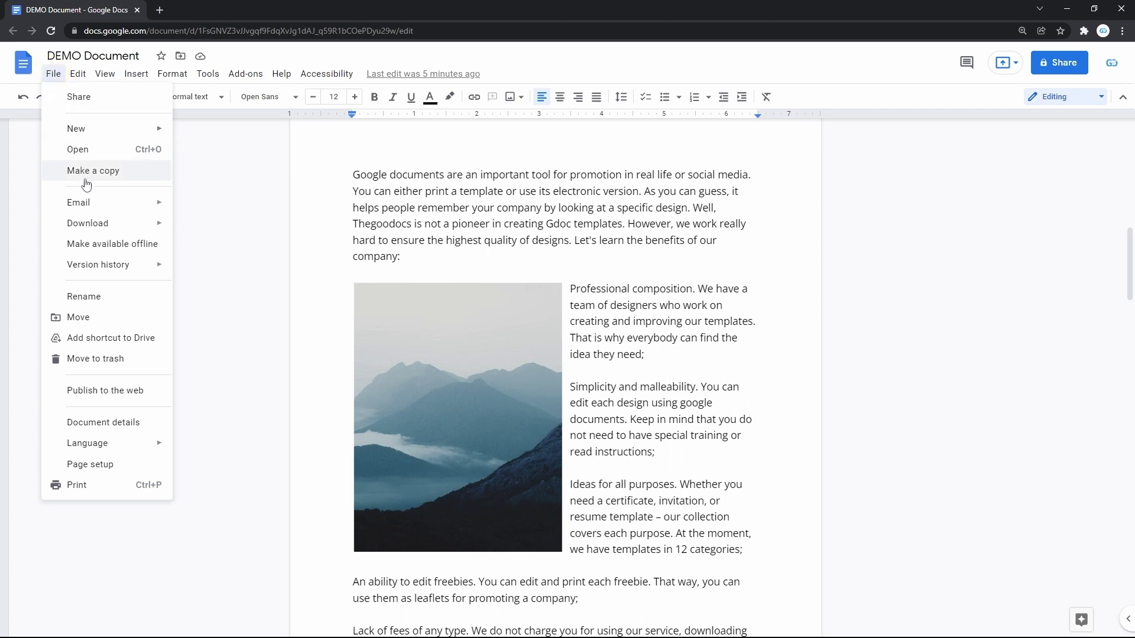
left_click(136, 391)
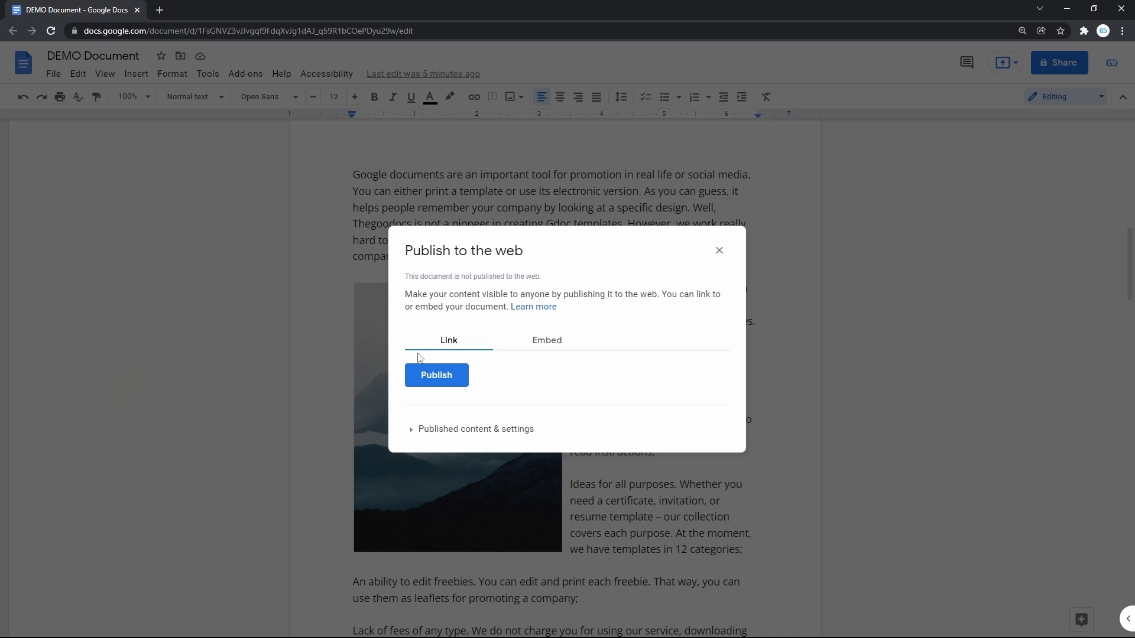
left_click(431, 381)
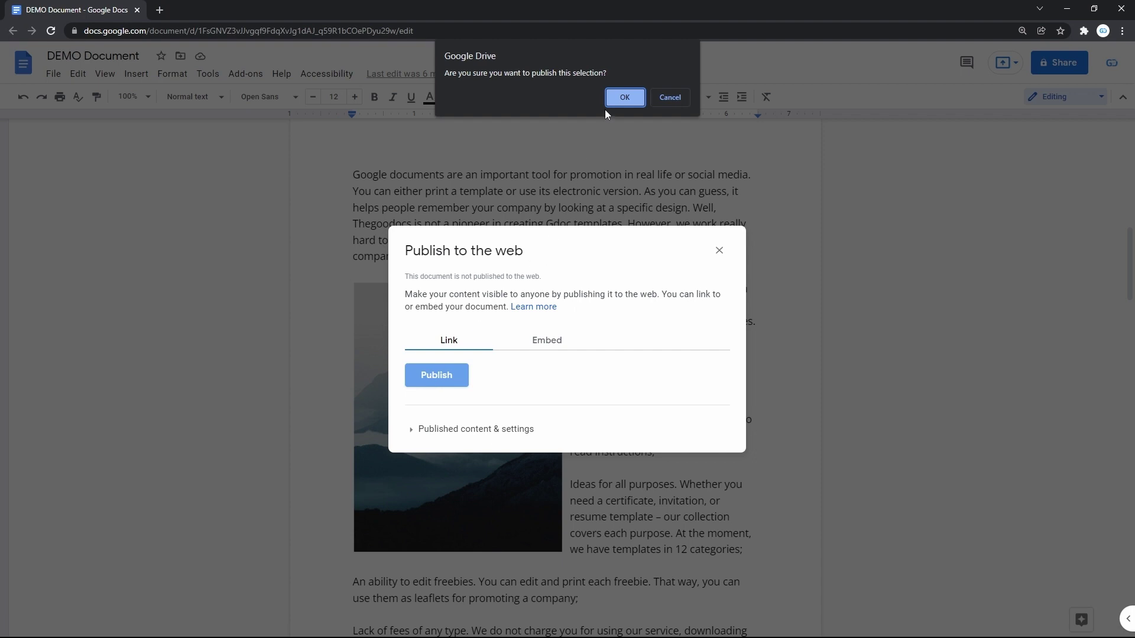
left_click(623, 97)
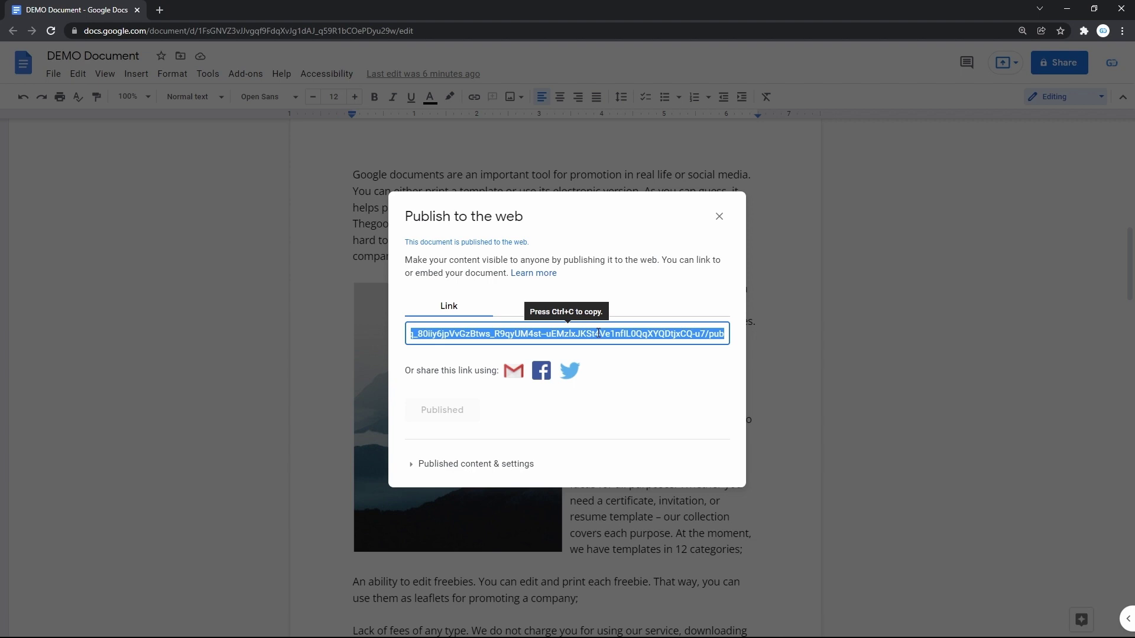
Paste the published link into a new browser tab and load the page.
key("ctrl+t")
type("https://docs.google.com/document/d/e/2PACX-1vSj9Lgc5QAuj4G4Hq_80iiy6jpVvGzBtws_R9qyUM4st--uEMzlxJKSt4Ve1nflL0QqXYQDtjxCQ-u7/pub")
key("Return")
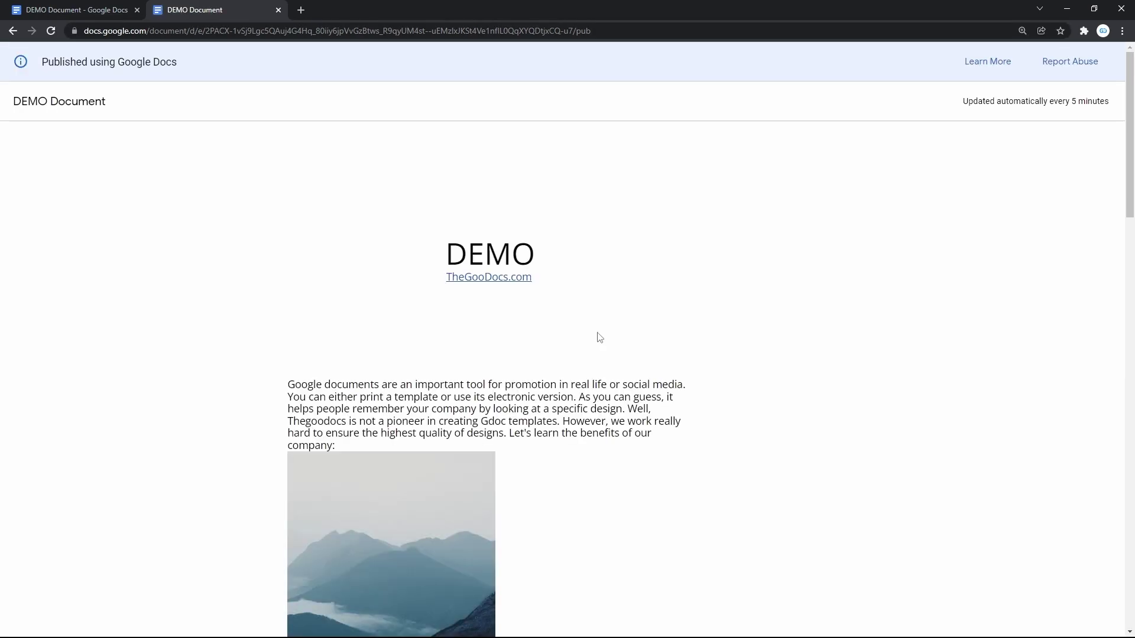
Preview the mountain image from the published page in its own tab, then close that tab.
scroll(600, 338, "down", 8)
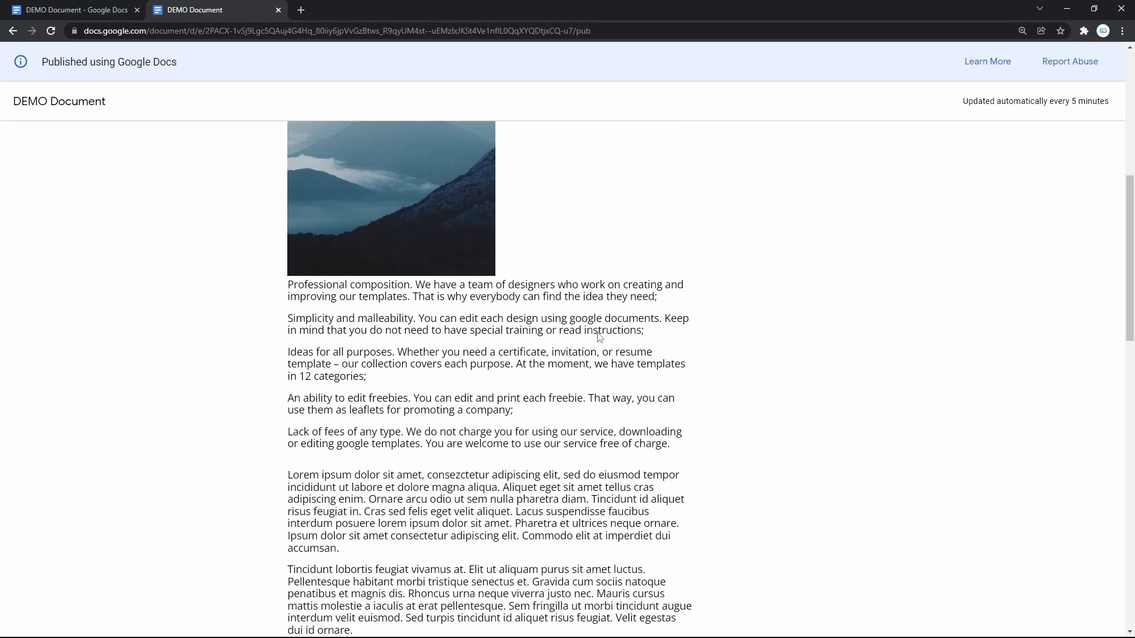
scroll(600, 337, "down", 15)
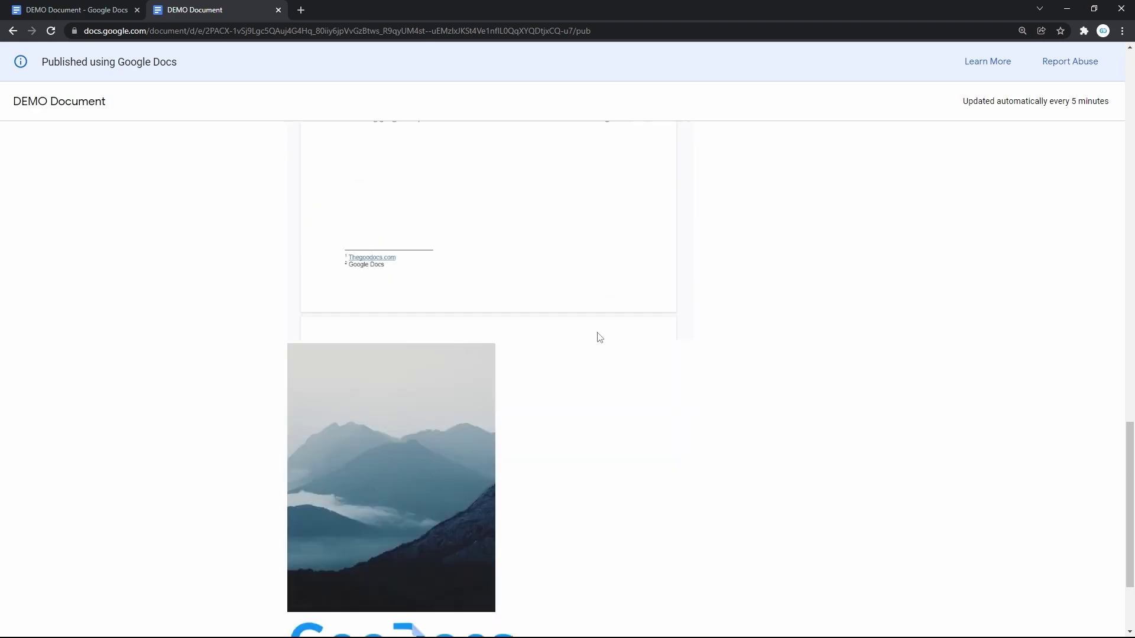
scroll(598, 335, "down", 2)
scroll(598, 335, "up", 20)
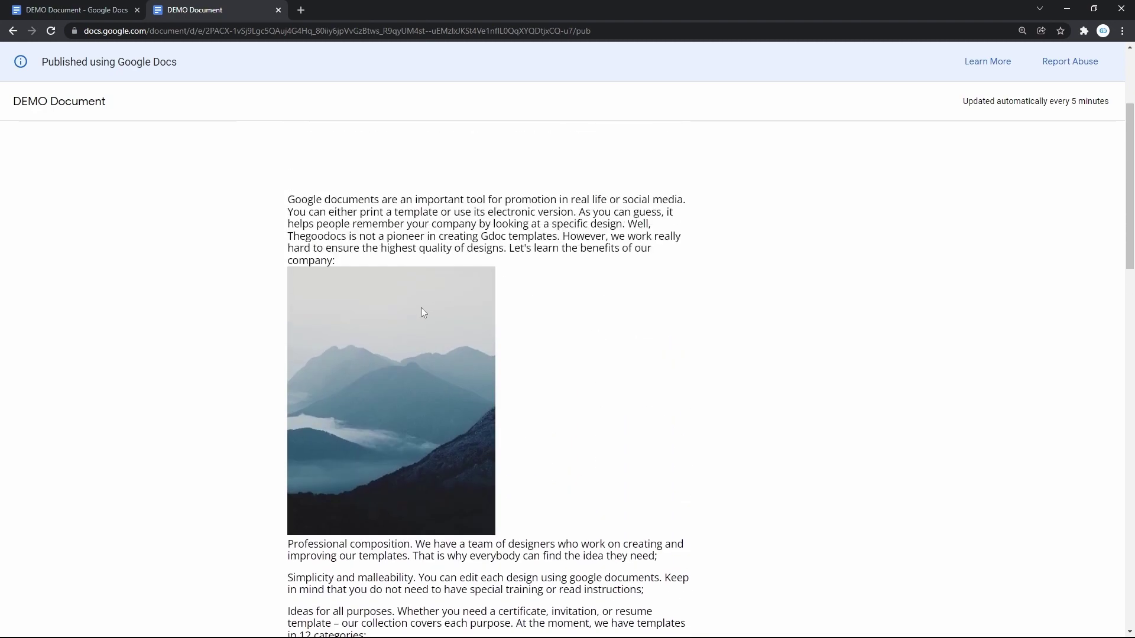
right_click(420, 308)
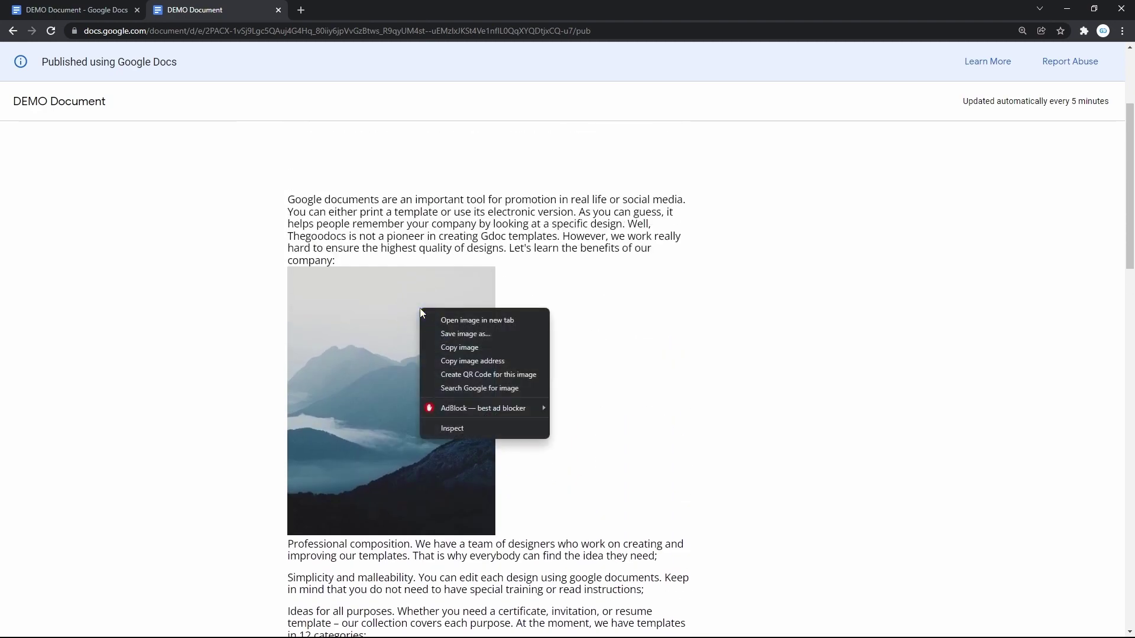
left_click(453, 322)
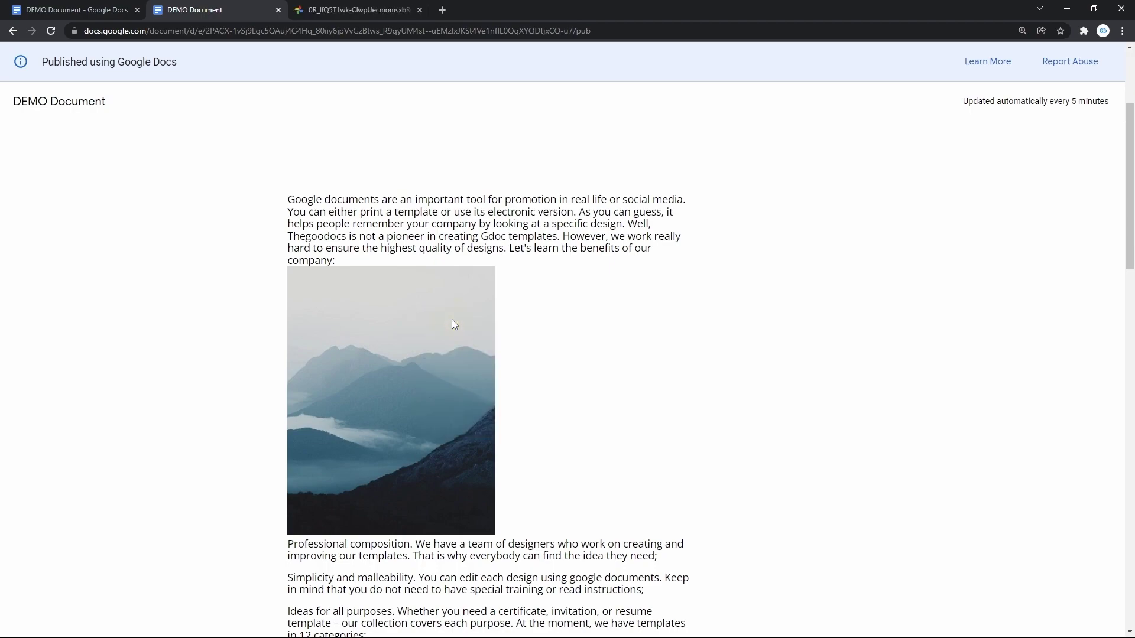
key("ctrl+Tab")
key("ctrl+w")
Save the mountain image from the published page to Downloads as pex (1).jpg.
right_click(457, 319)
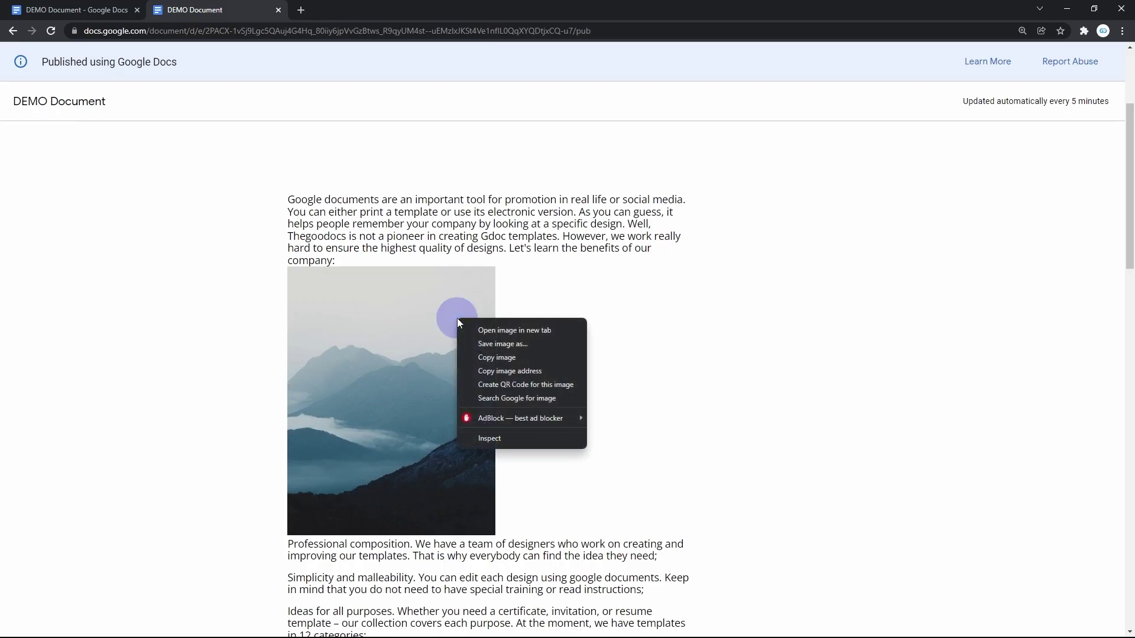
left_click(484, 343)
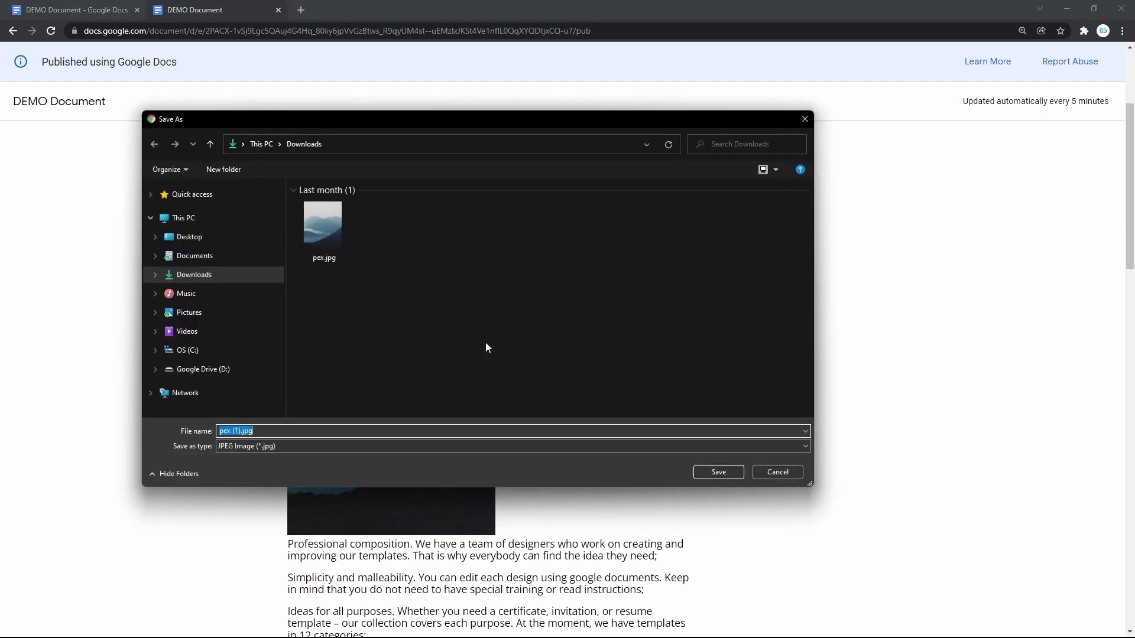
key("Return")
right_click(488, 352)
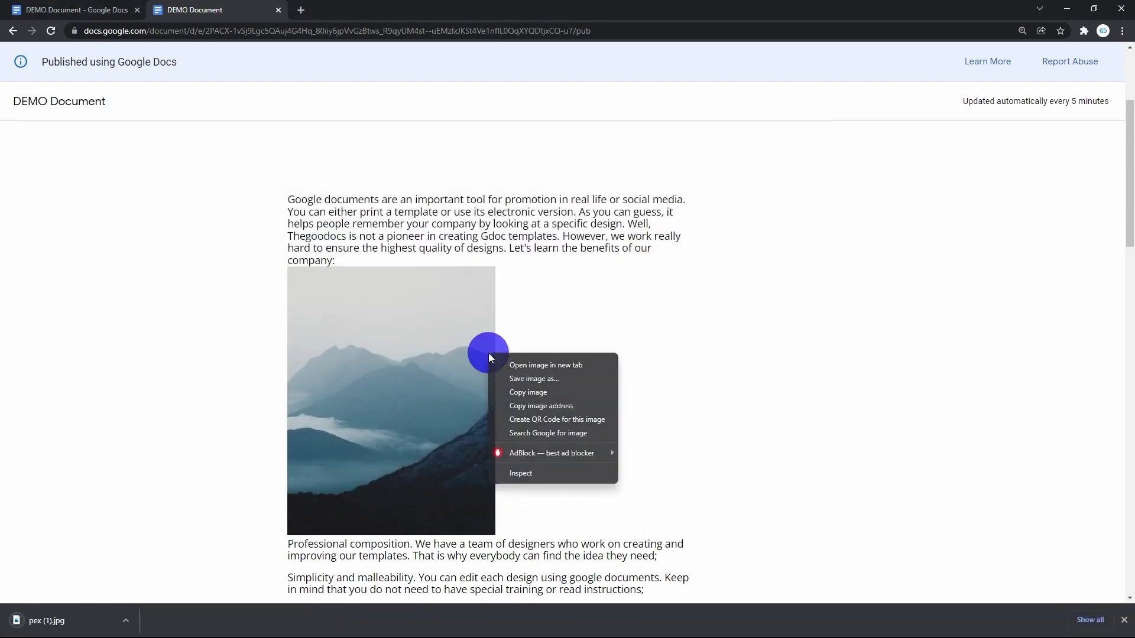